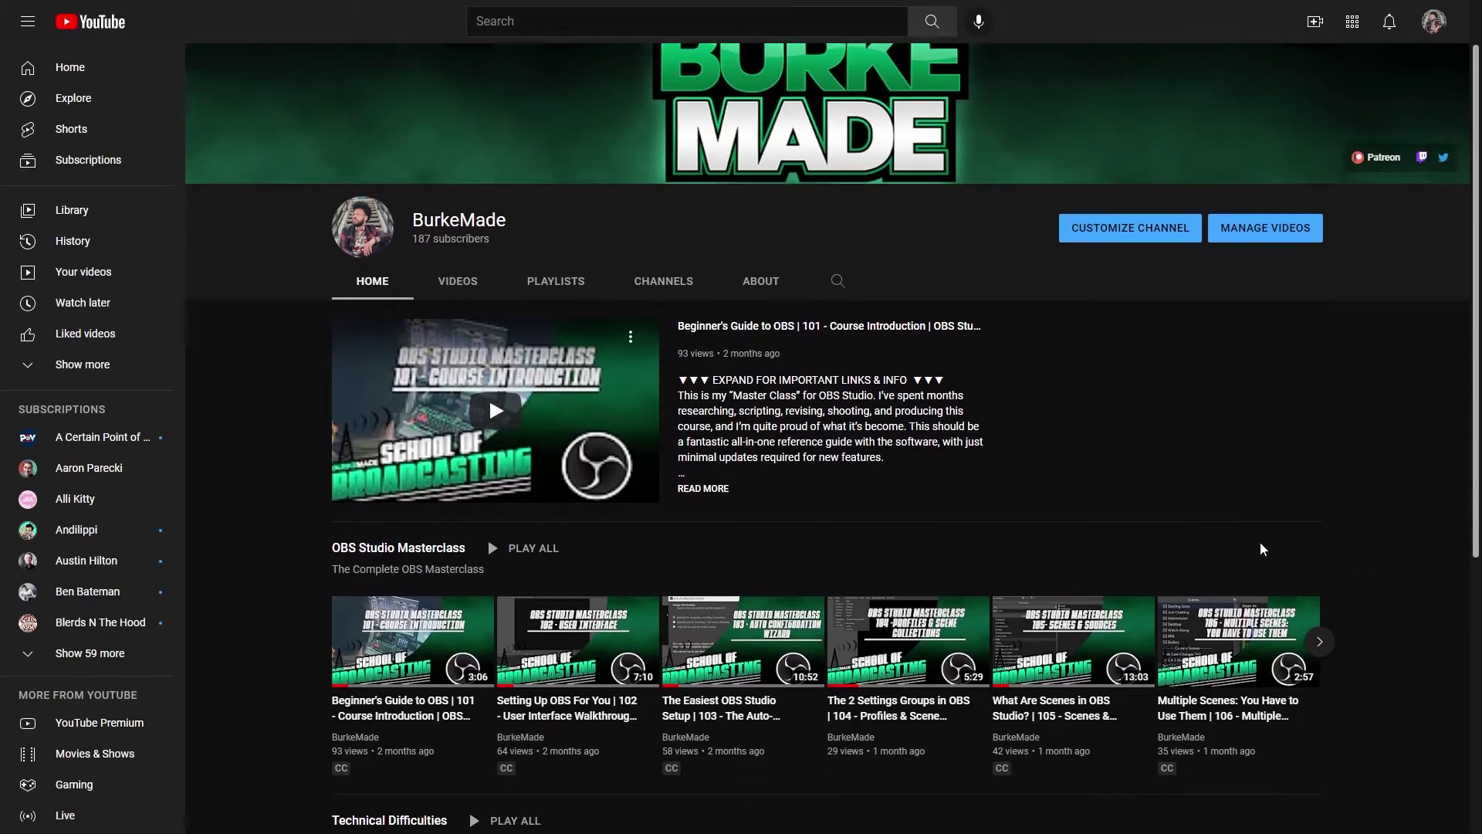
Step: Open the OBS Studio Masterclass playlist from the YouTube channel page
click(414, 308)
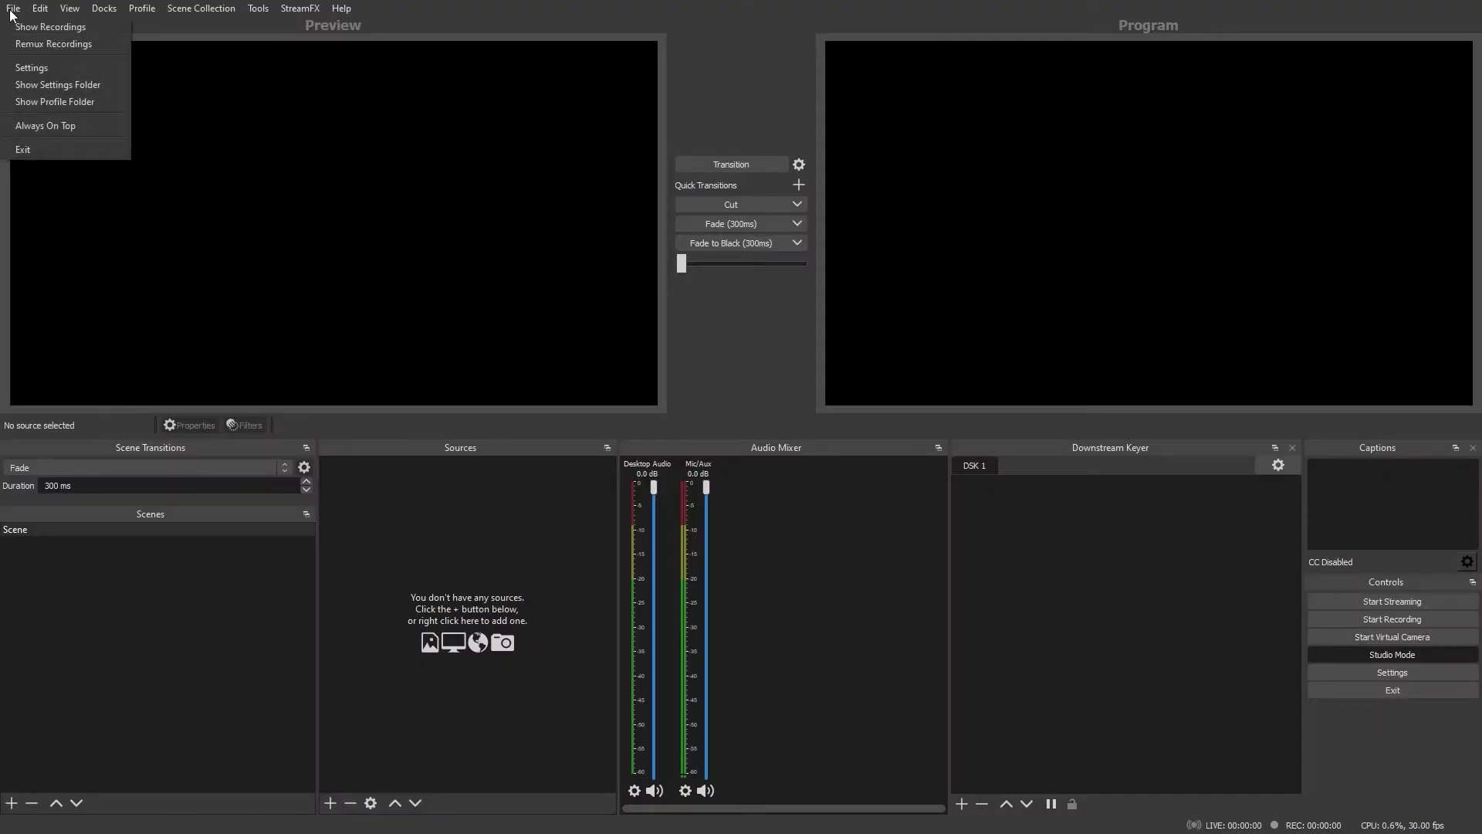
Step: Set the Audio settings' Monitoring Device to Headphones (Elgato Wave:3) and save with OK
click(38, 70)
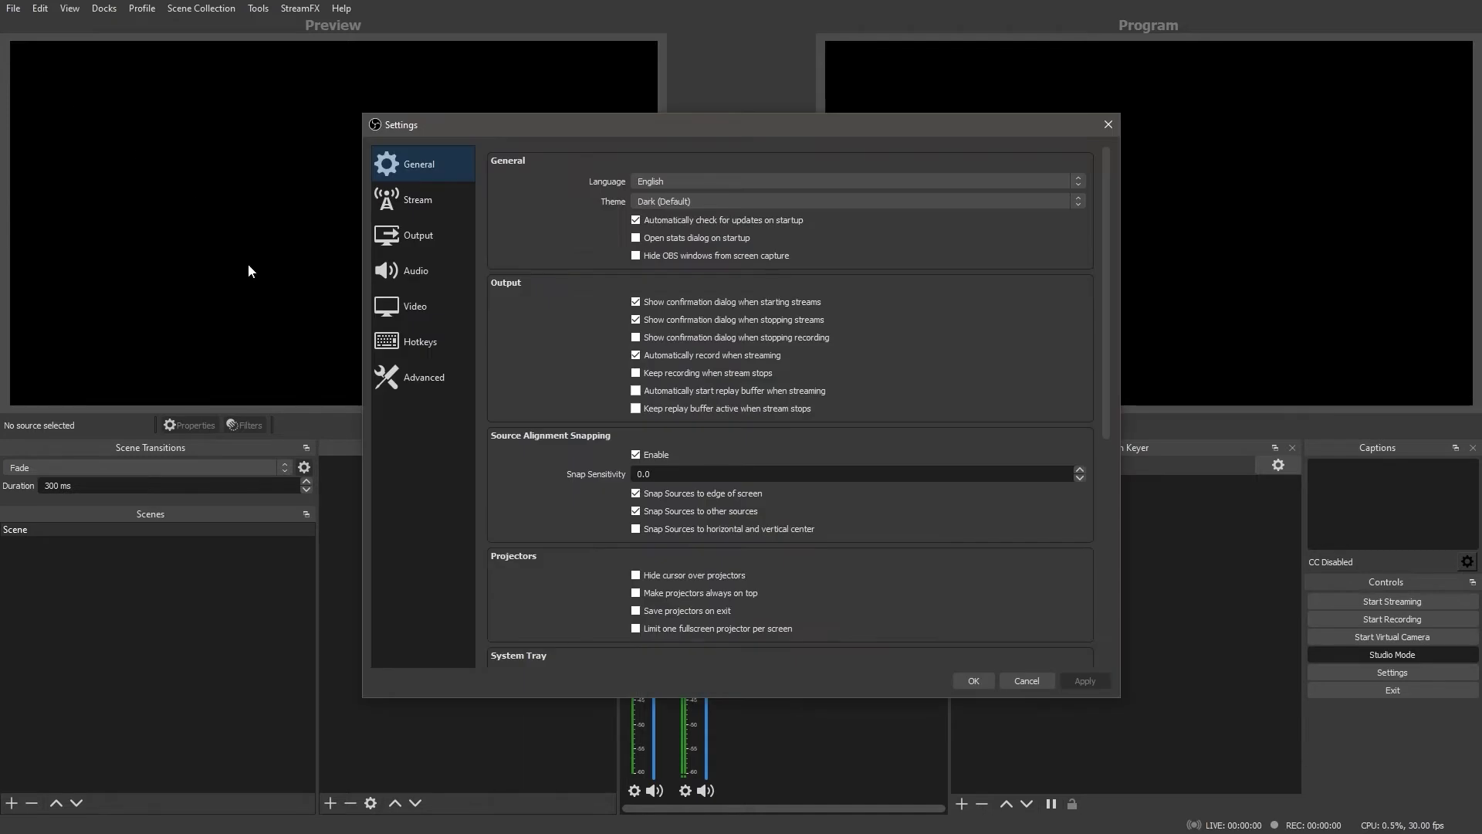
click(417, 271)
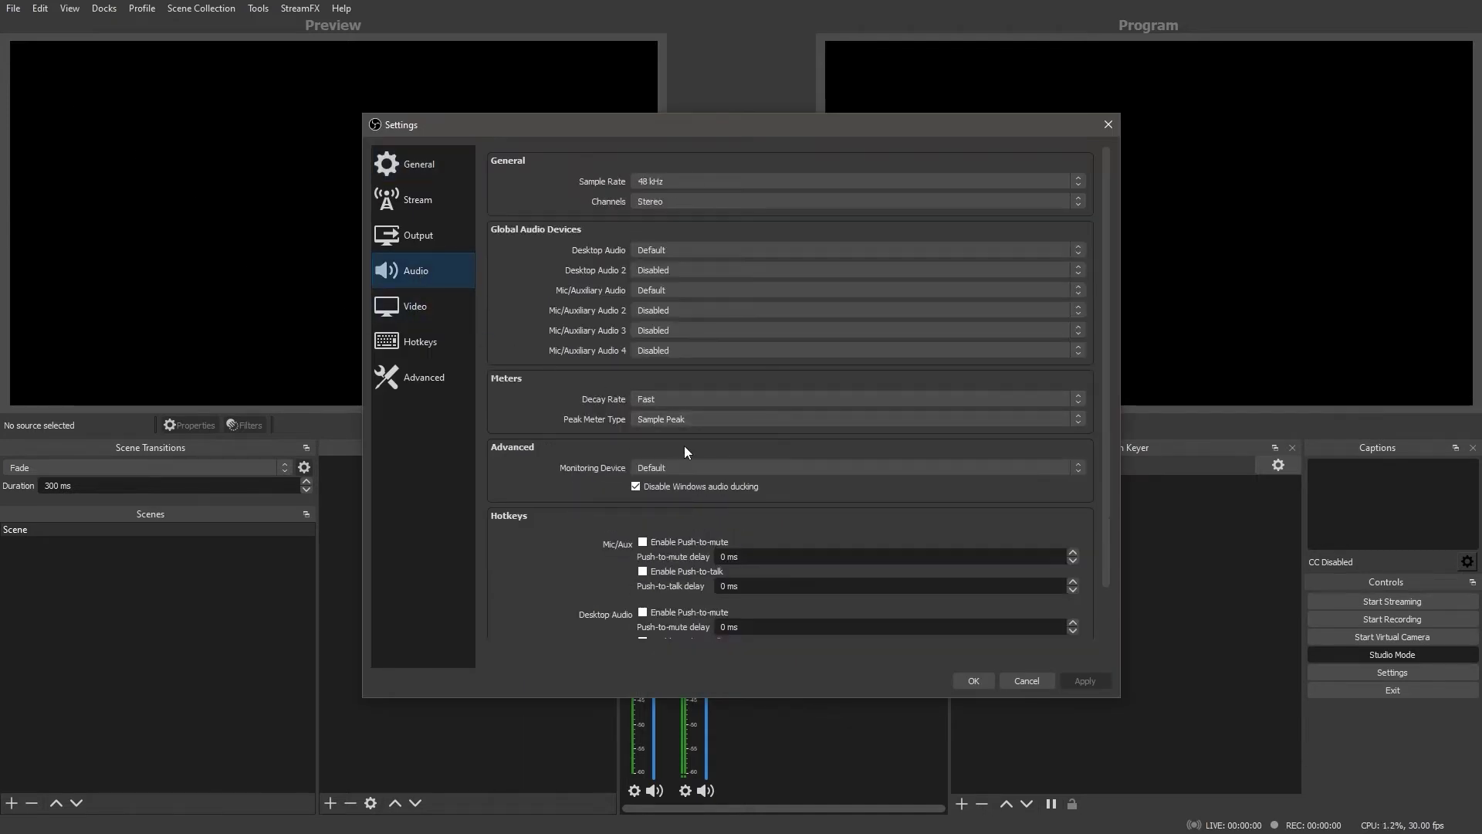
click(696, 466)
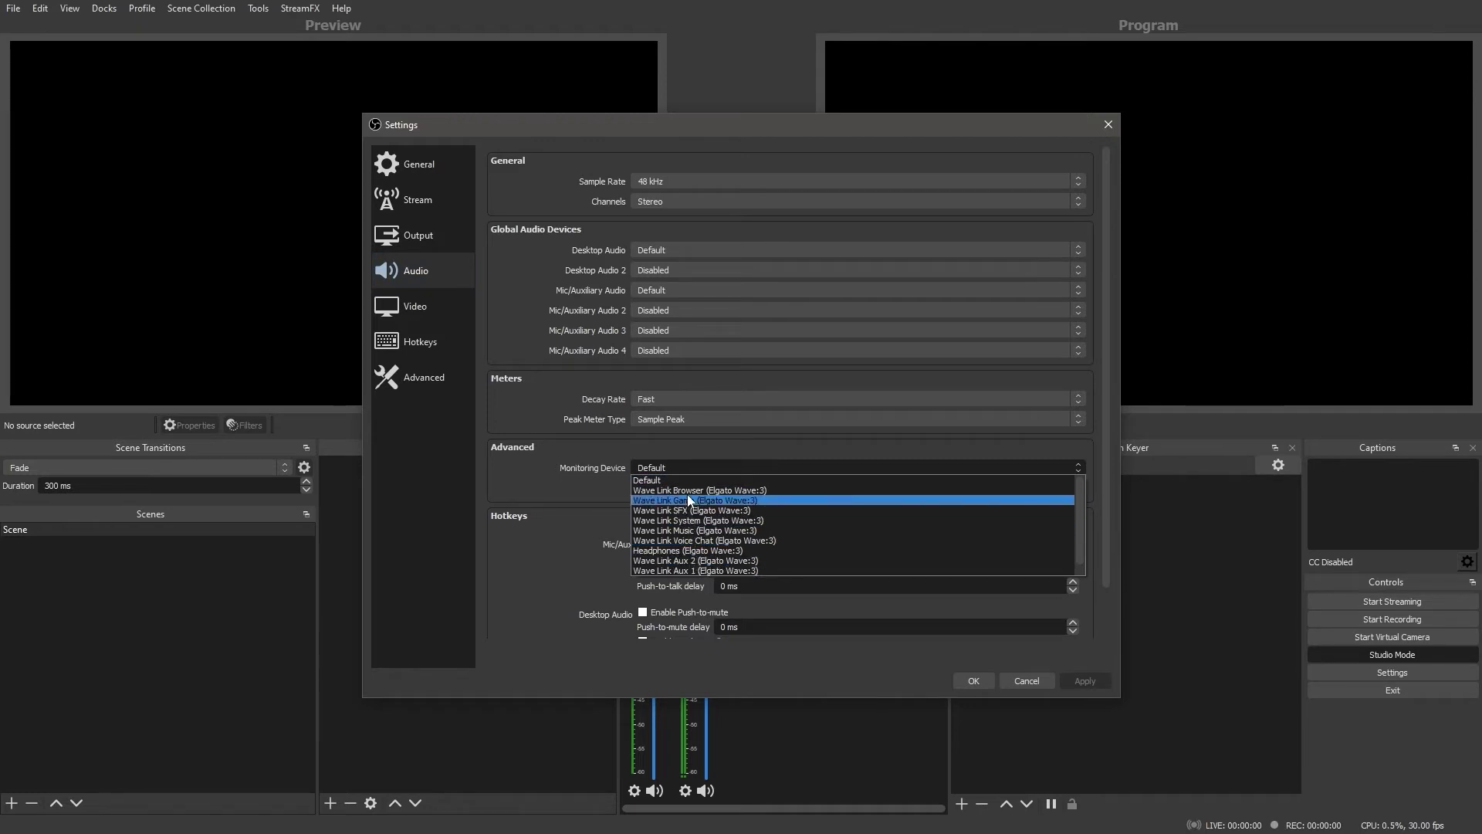
click(692, 552)
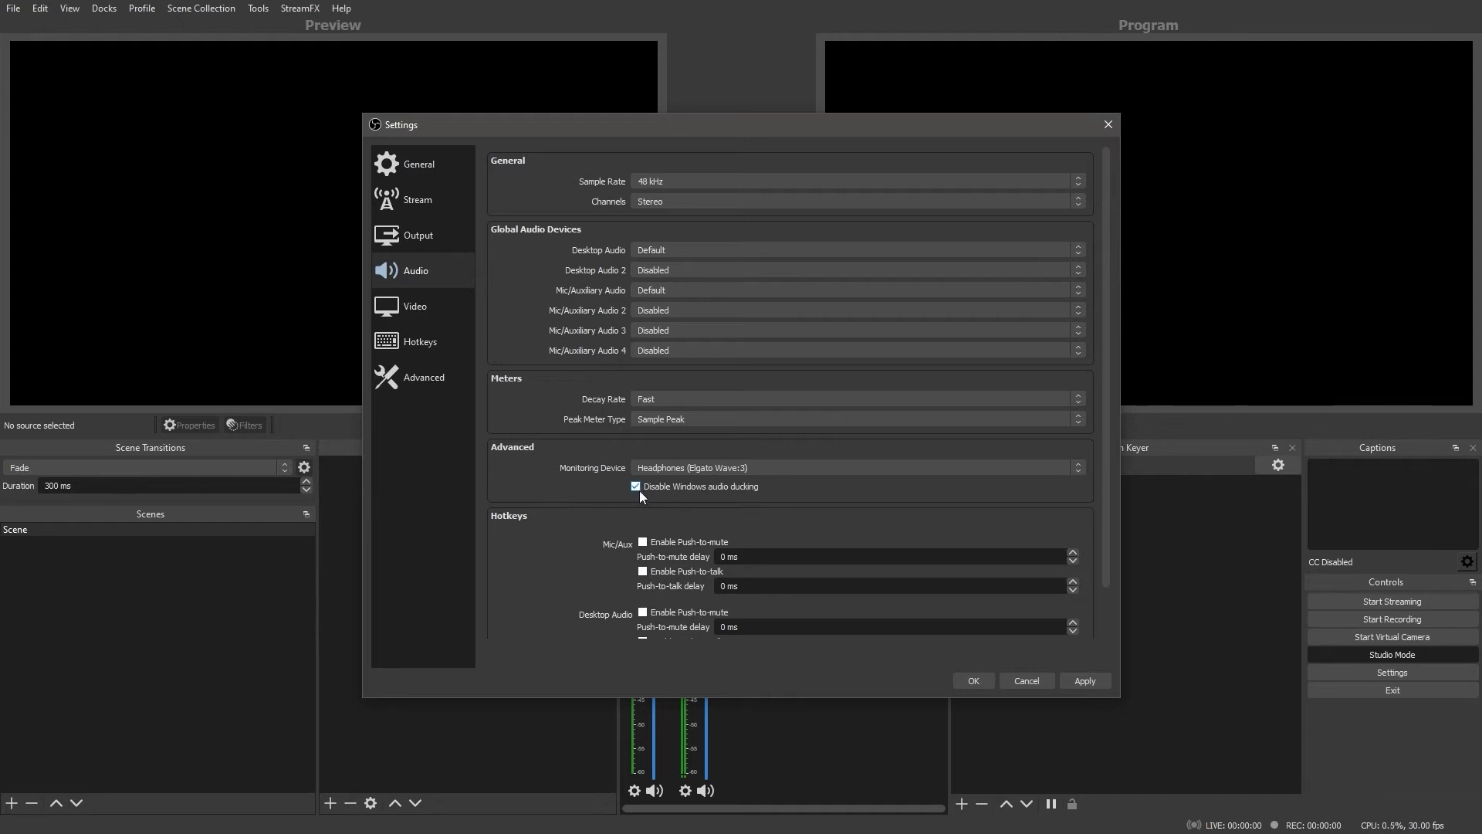
click(969, 678)
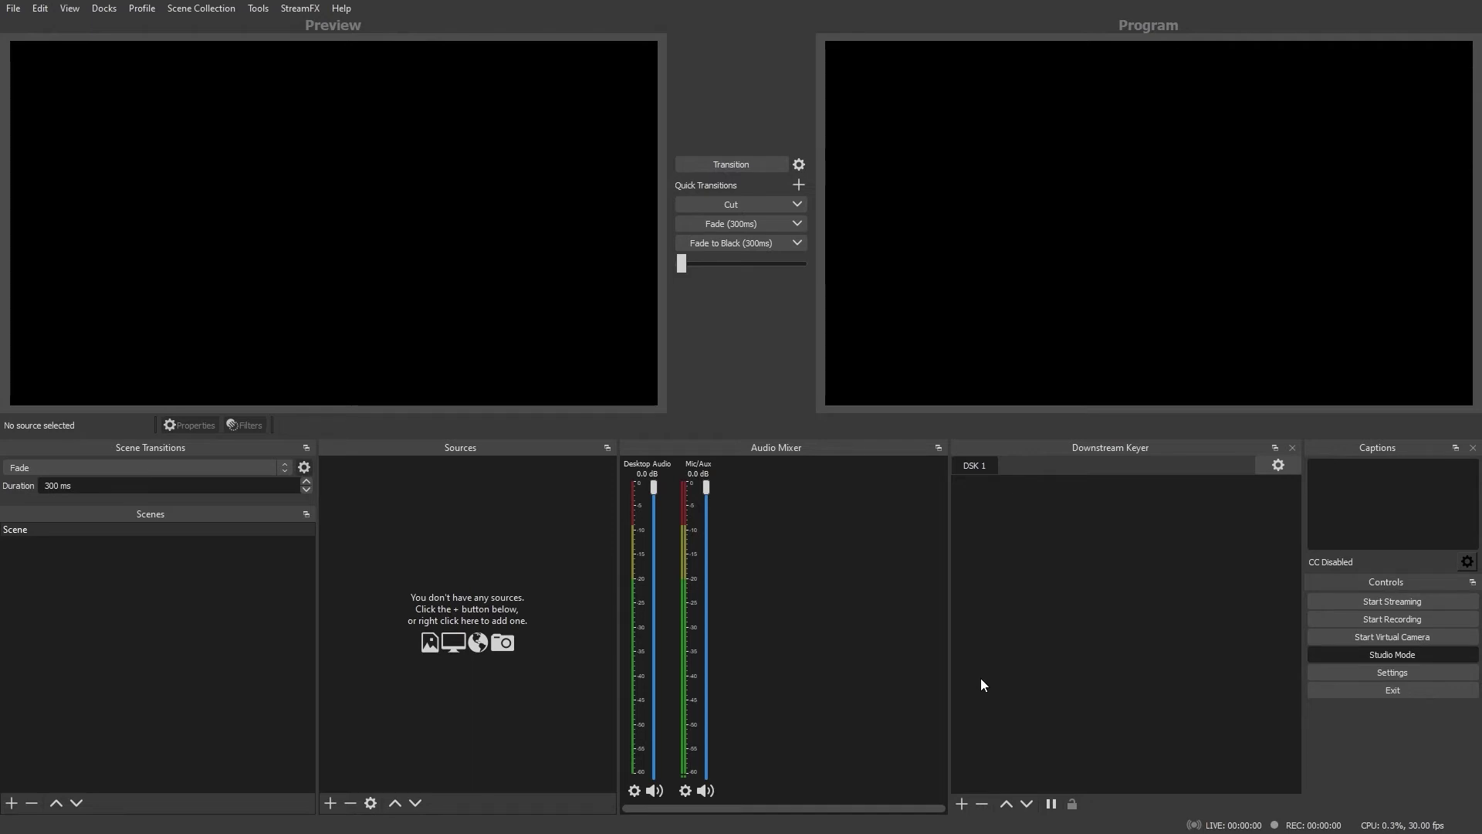
Step: Open Advanced Audio Properties from the Desktop Audio gear in the Audio Mixer
click(40, 8)
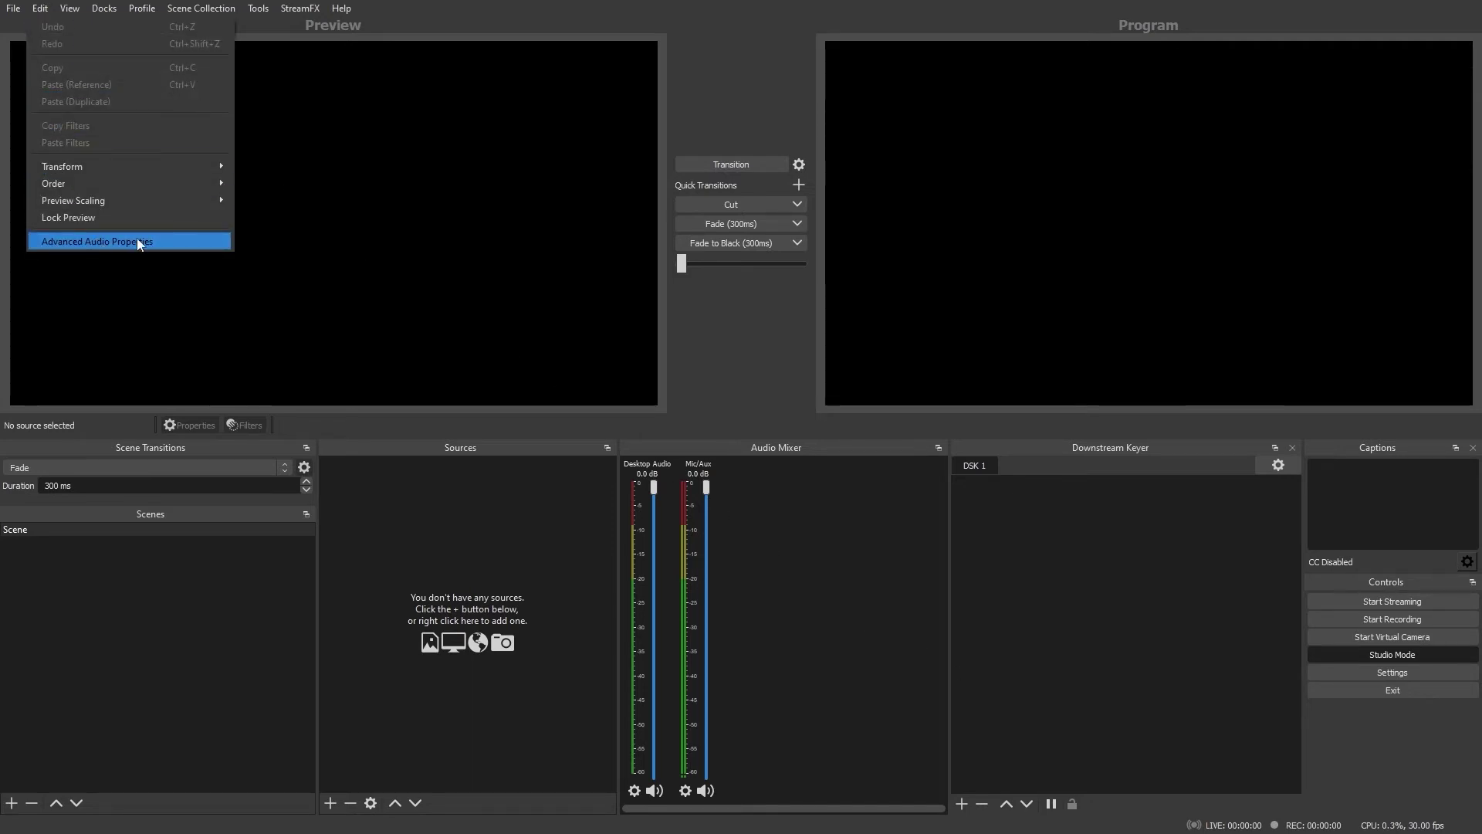
click(643, 789)
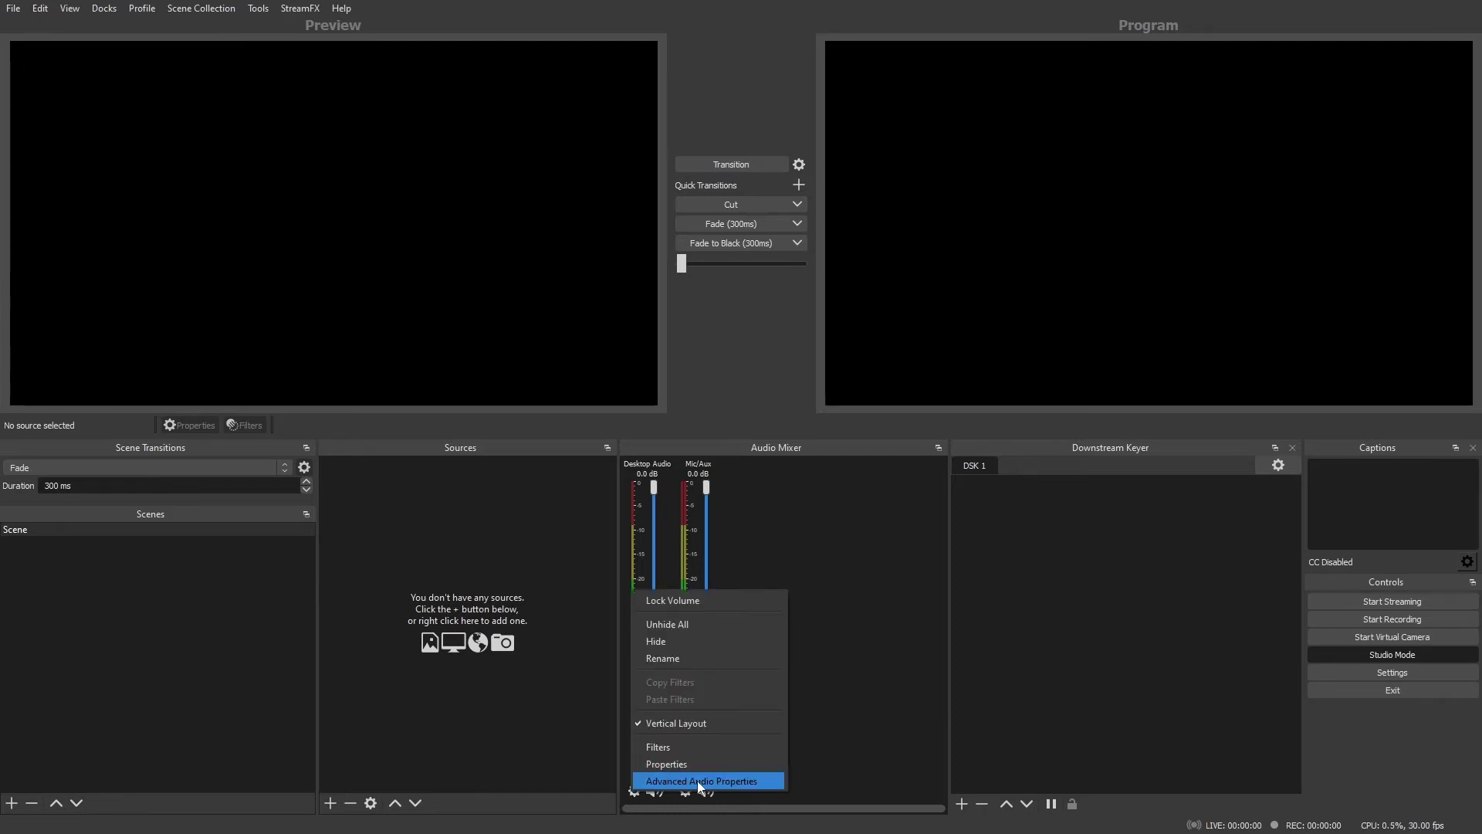
click(700, 781)
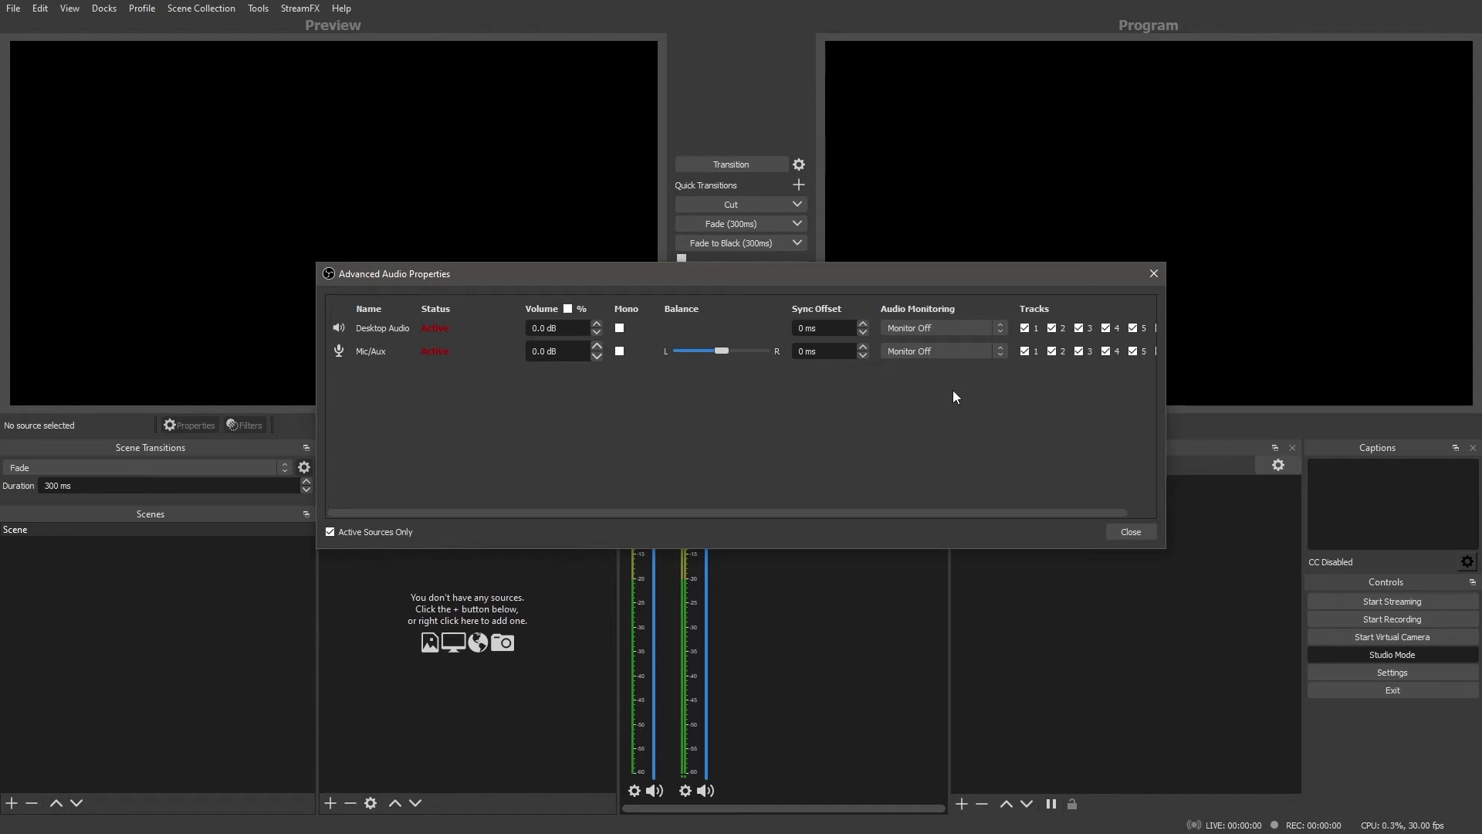
Step: Switch Desktop Audio and Mic/Aux monitoring to Monitor Only (mute output), then close the dialog
click(998, 331)
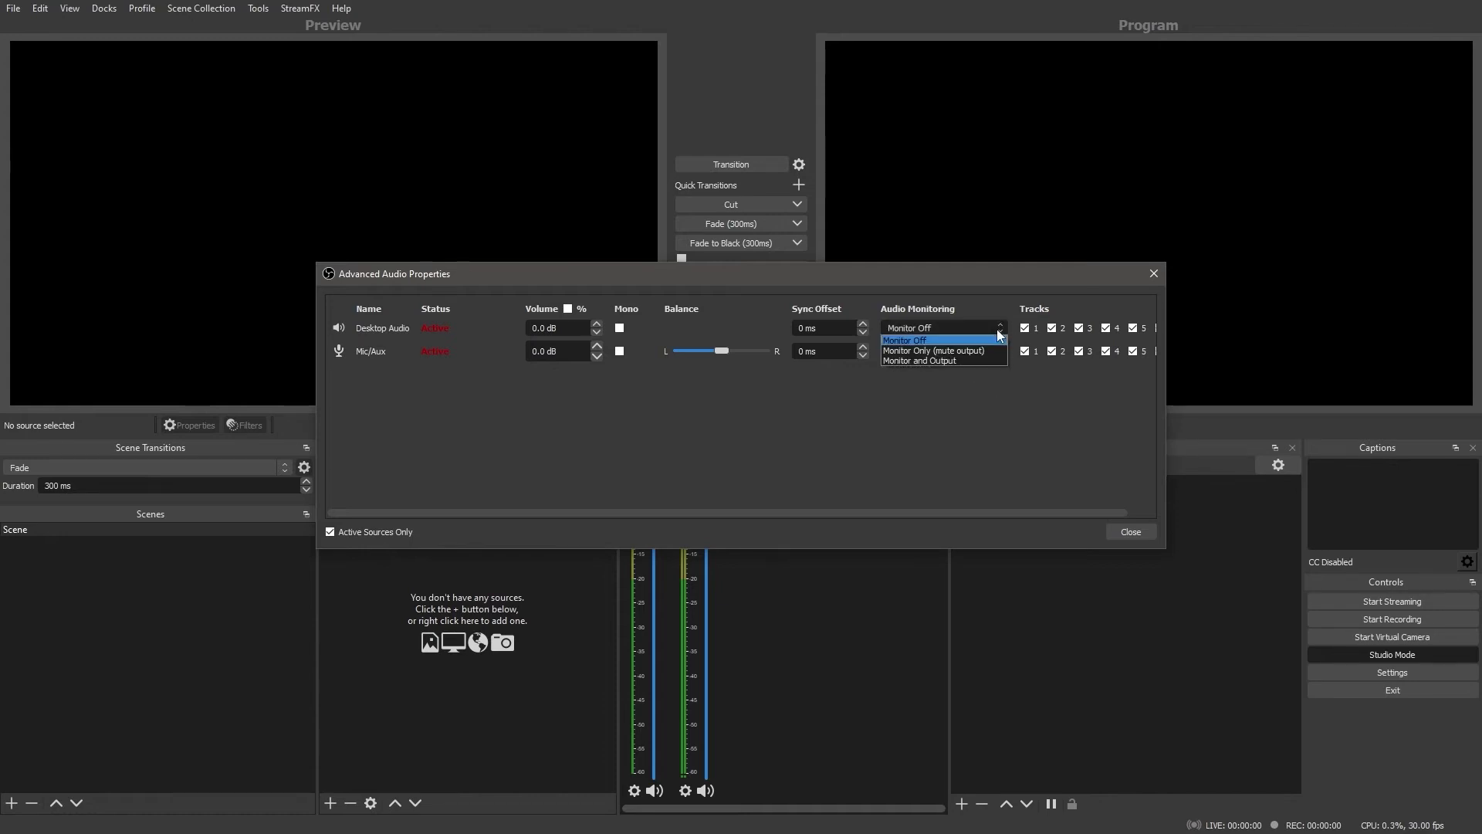
click(961, 352)
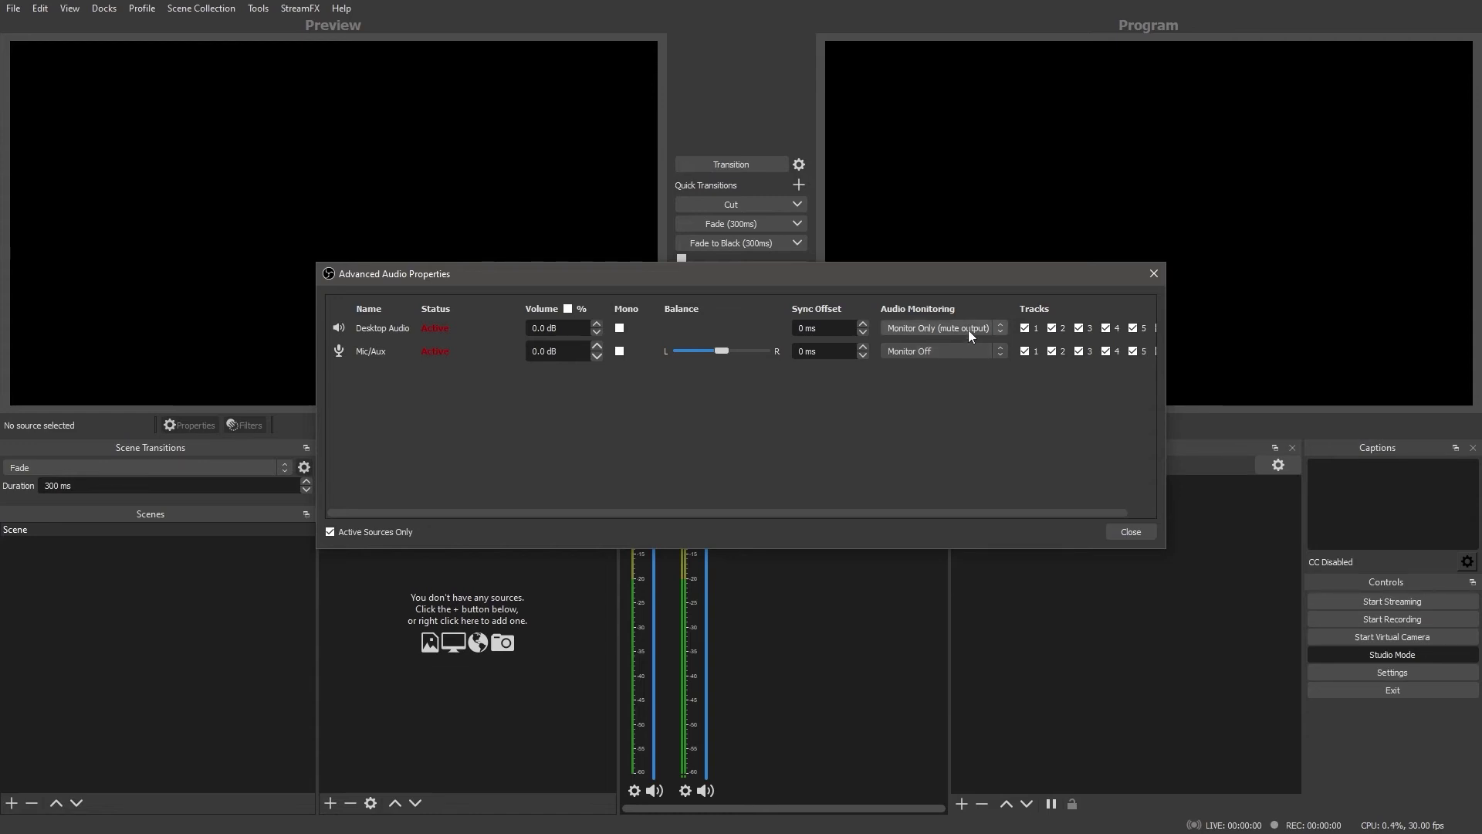
click(970, 353)
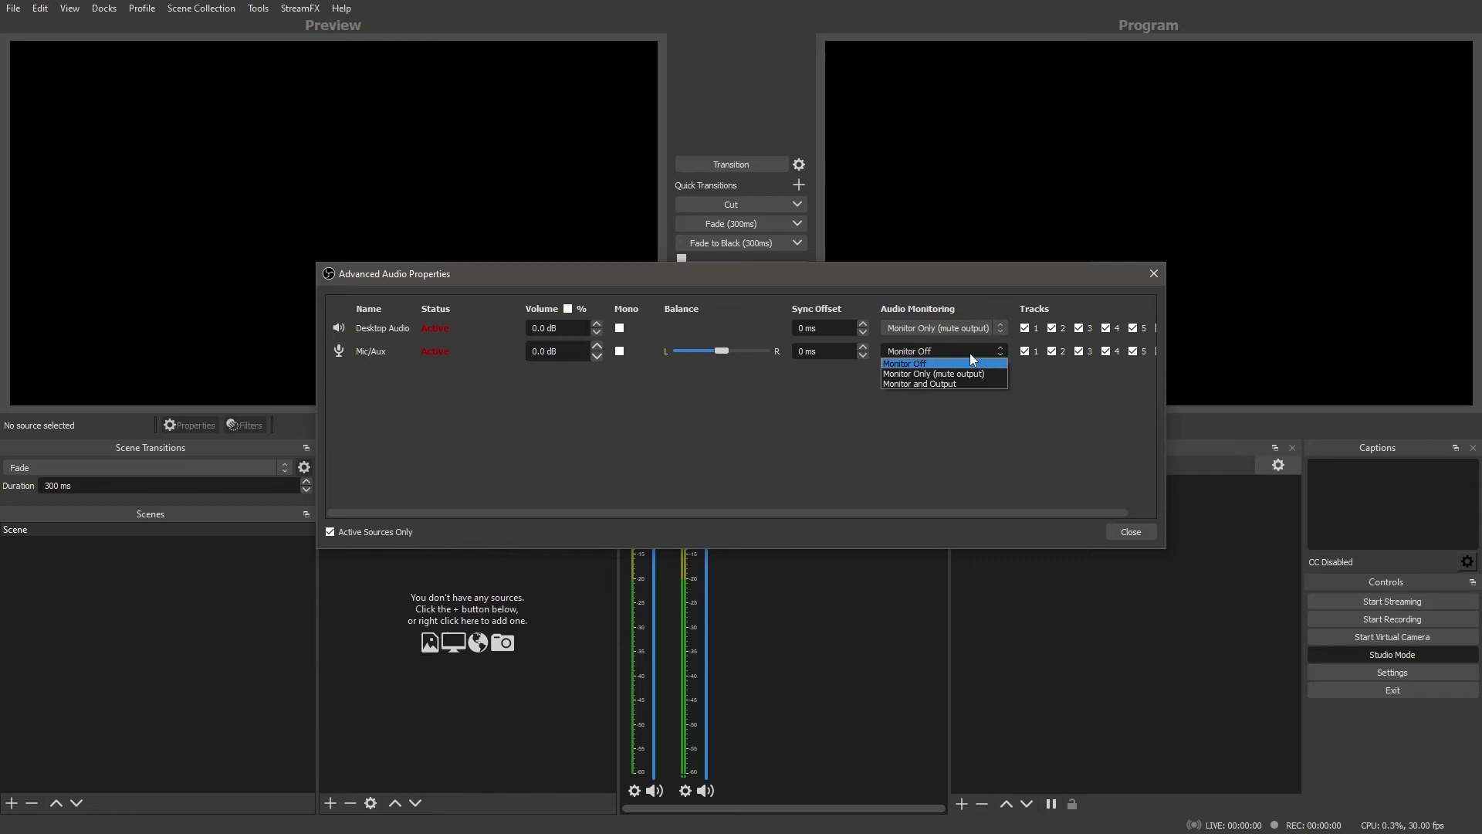
click(969, 373)
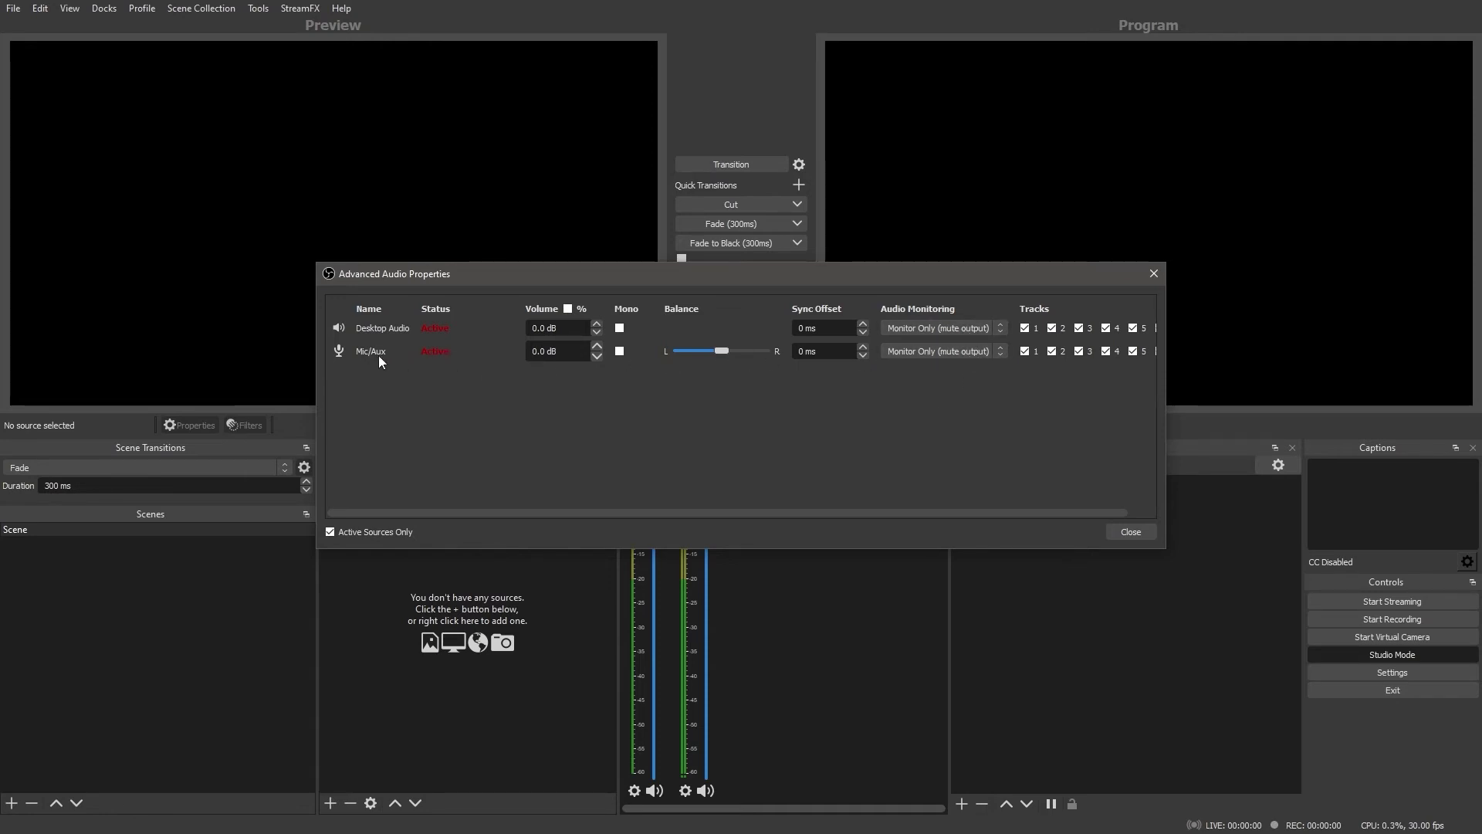
click(1121, 536)
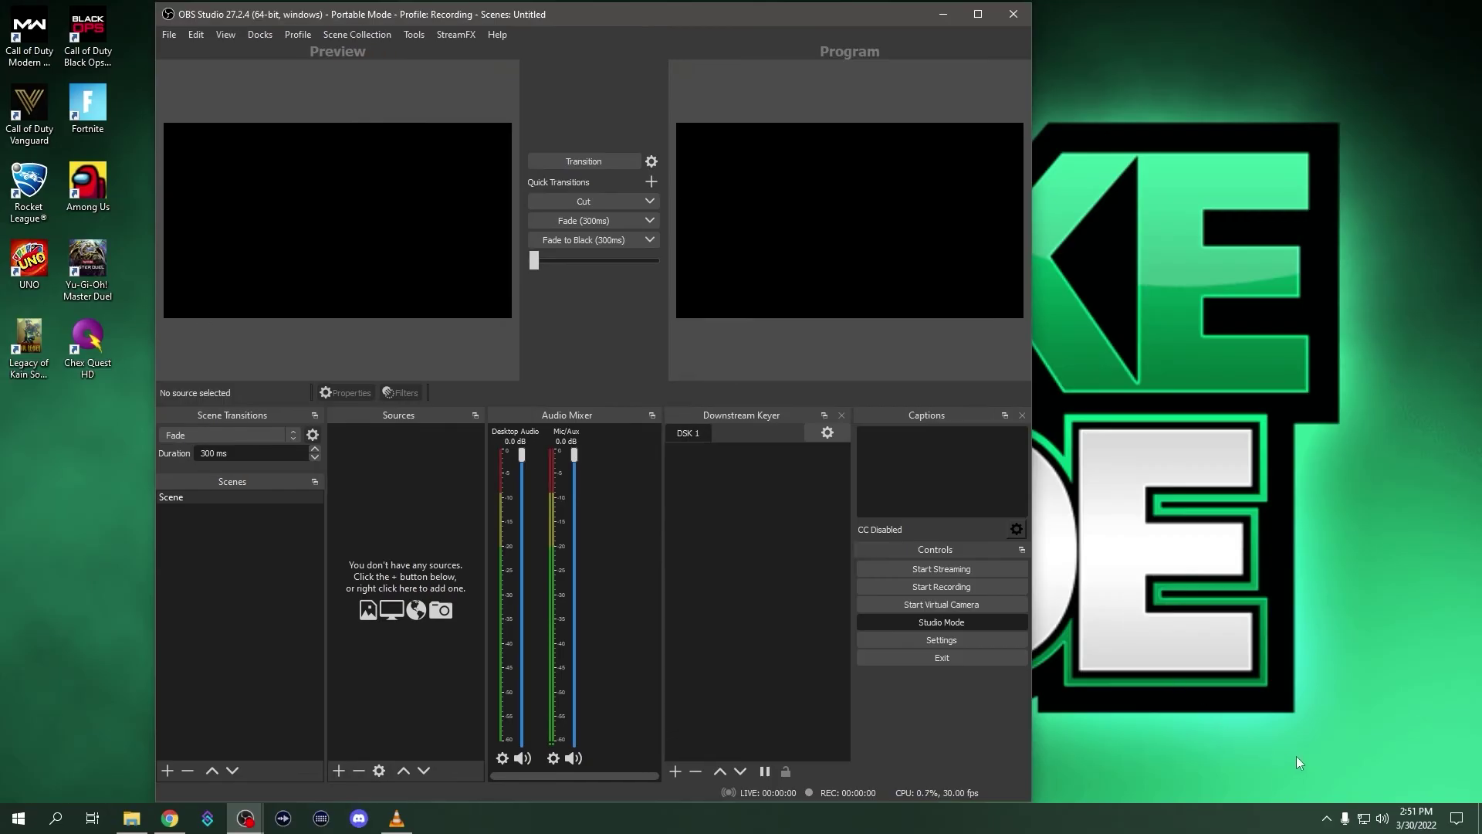
right_click(1382, 819)
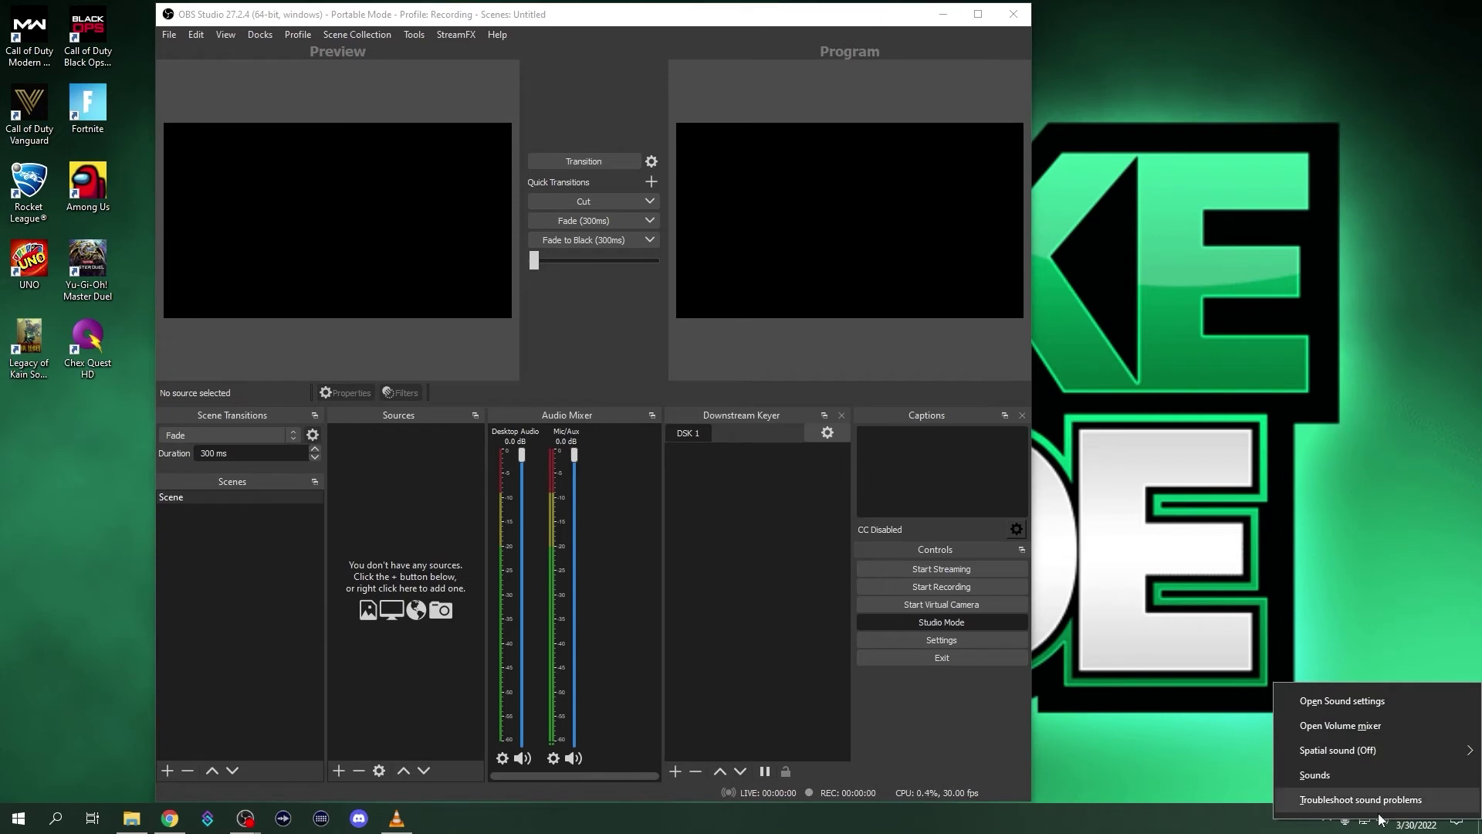
click(1338, 701)
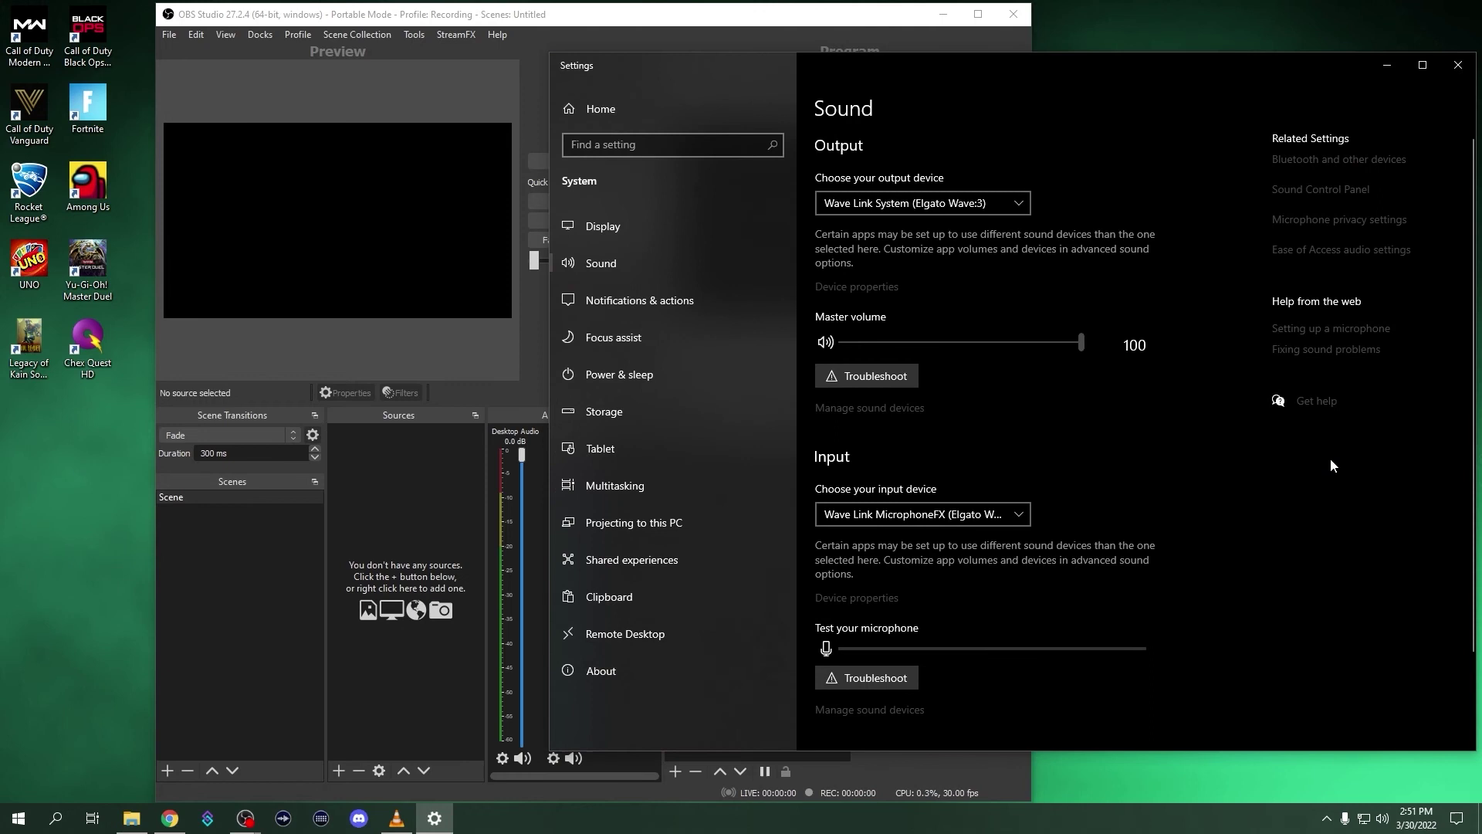
click(1321, 193)
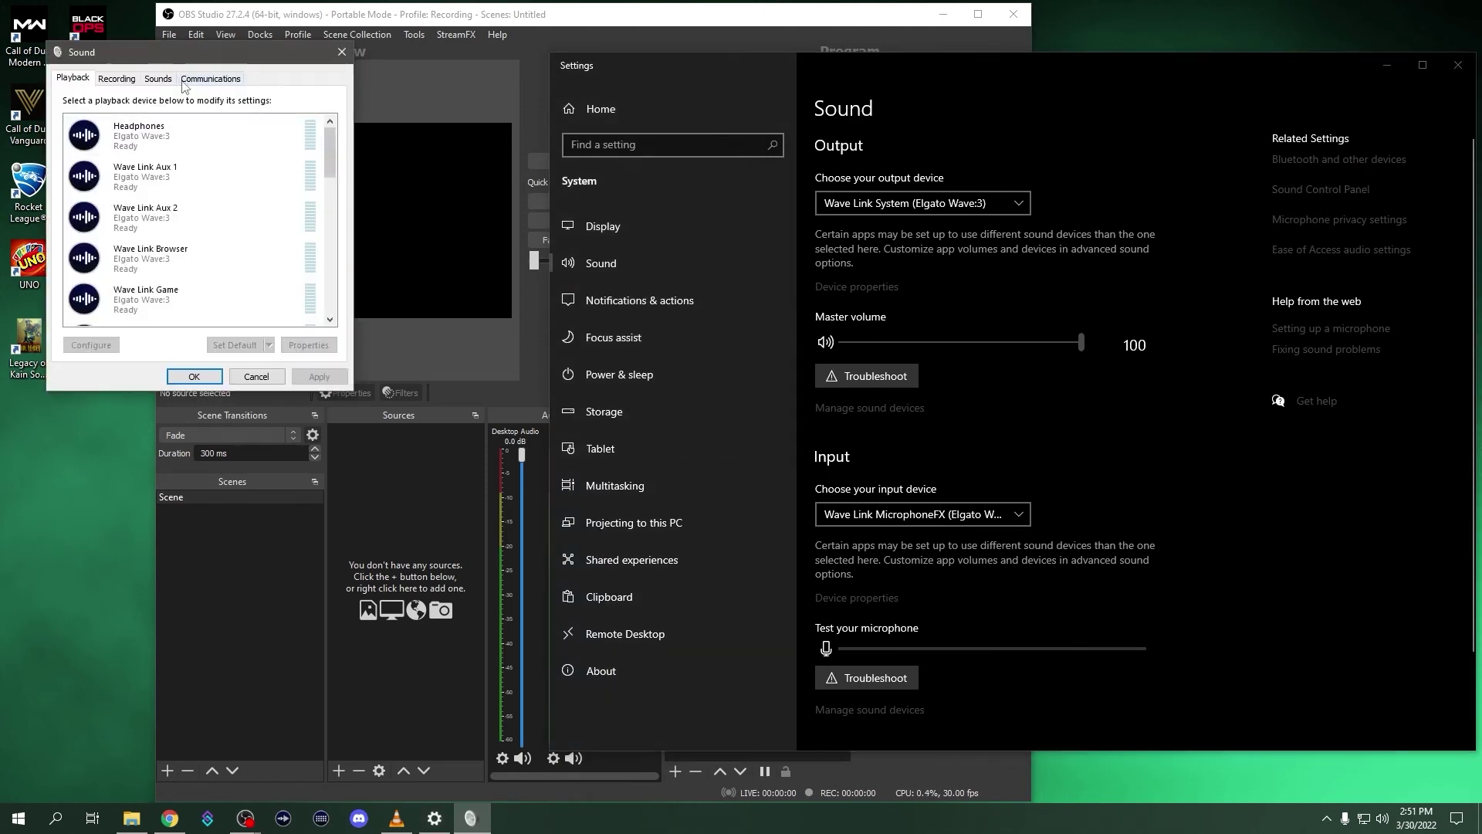
click(117, 79)
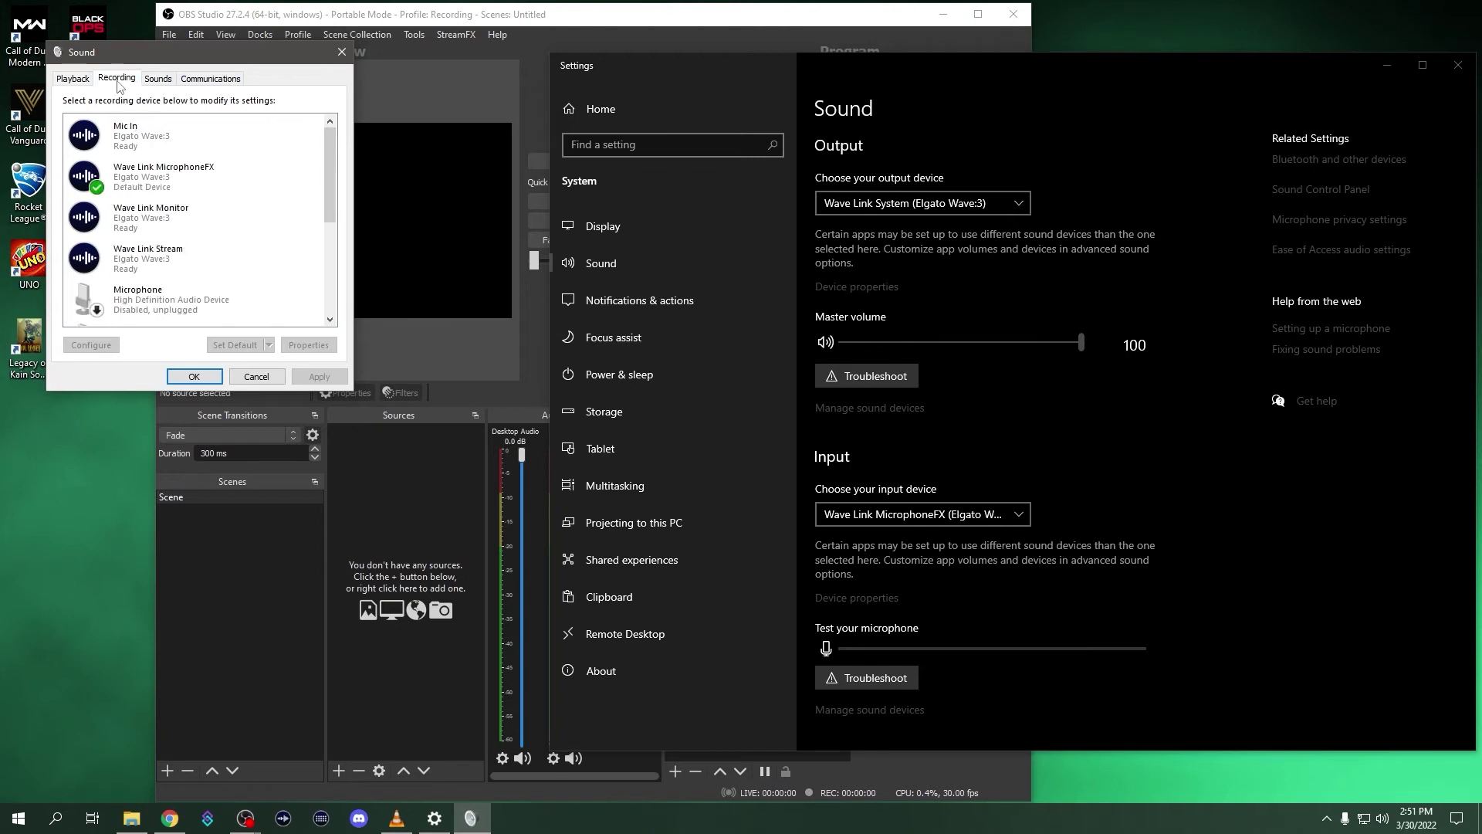
click(135, 147)
click(308, 344)
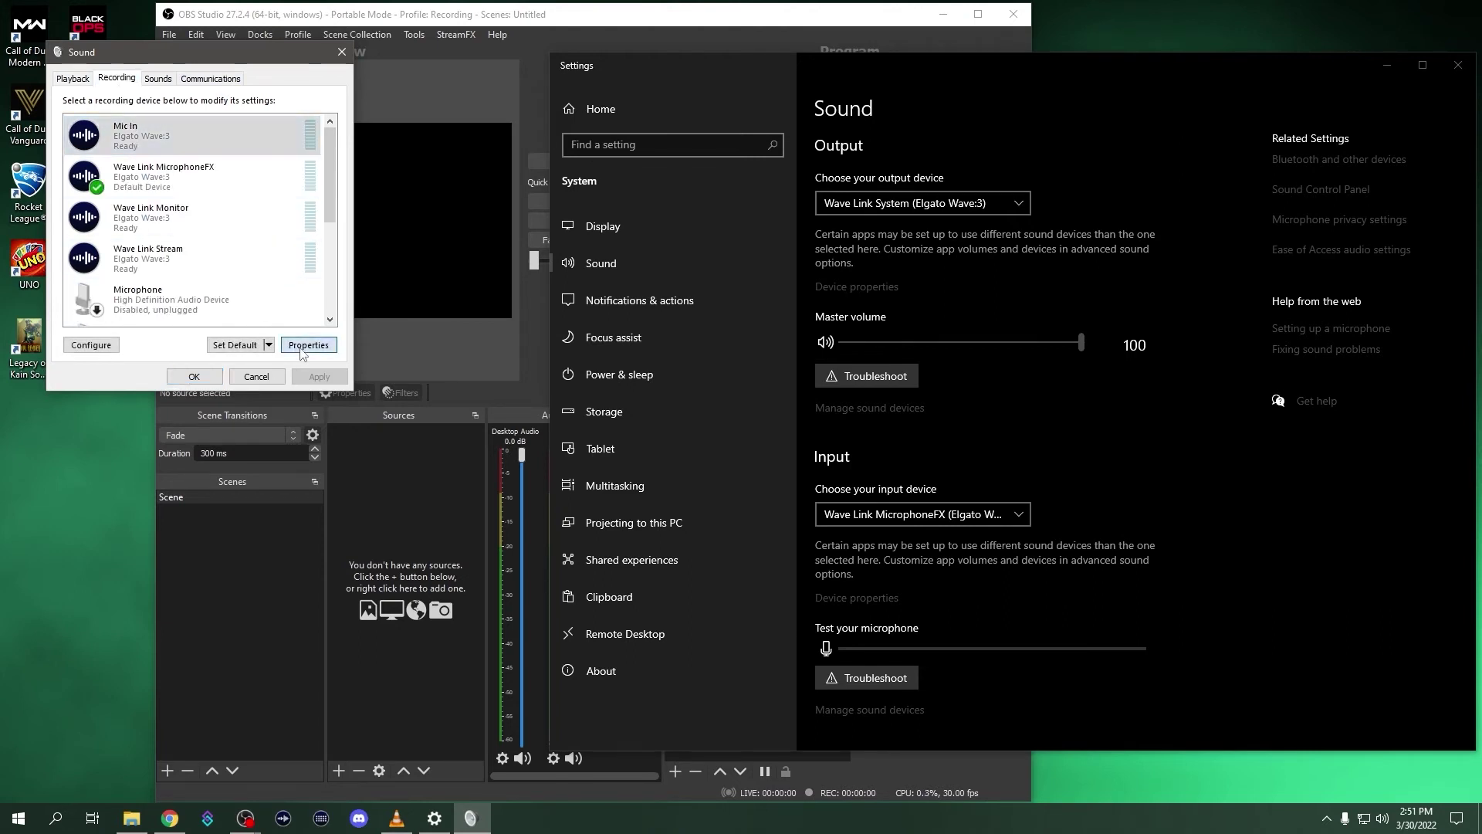
click(133, 139)
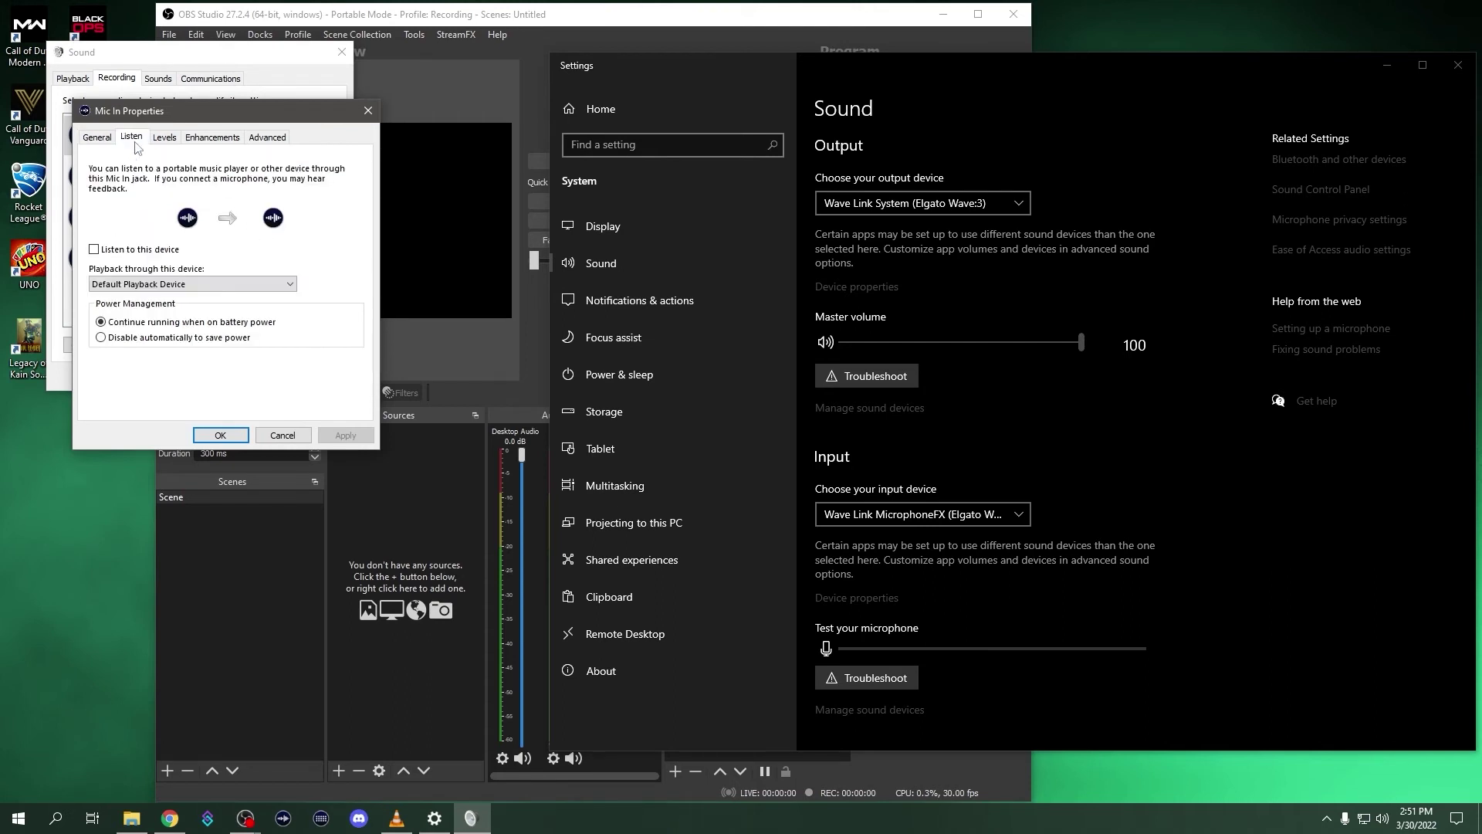
click(94, 250)
click(95, 251)
click(239, 444)
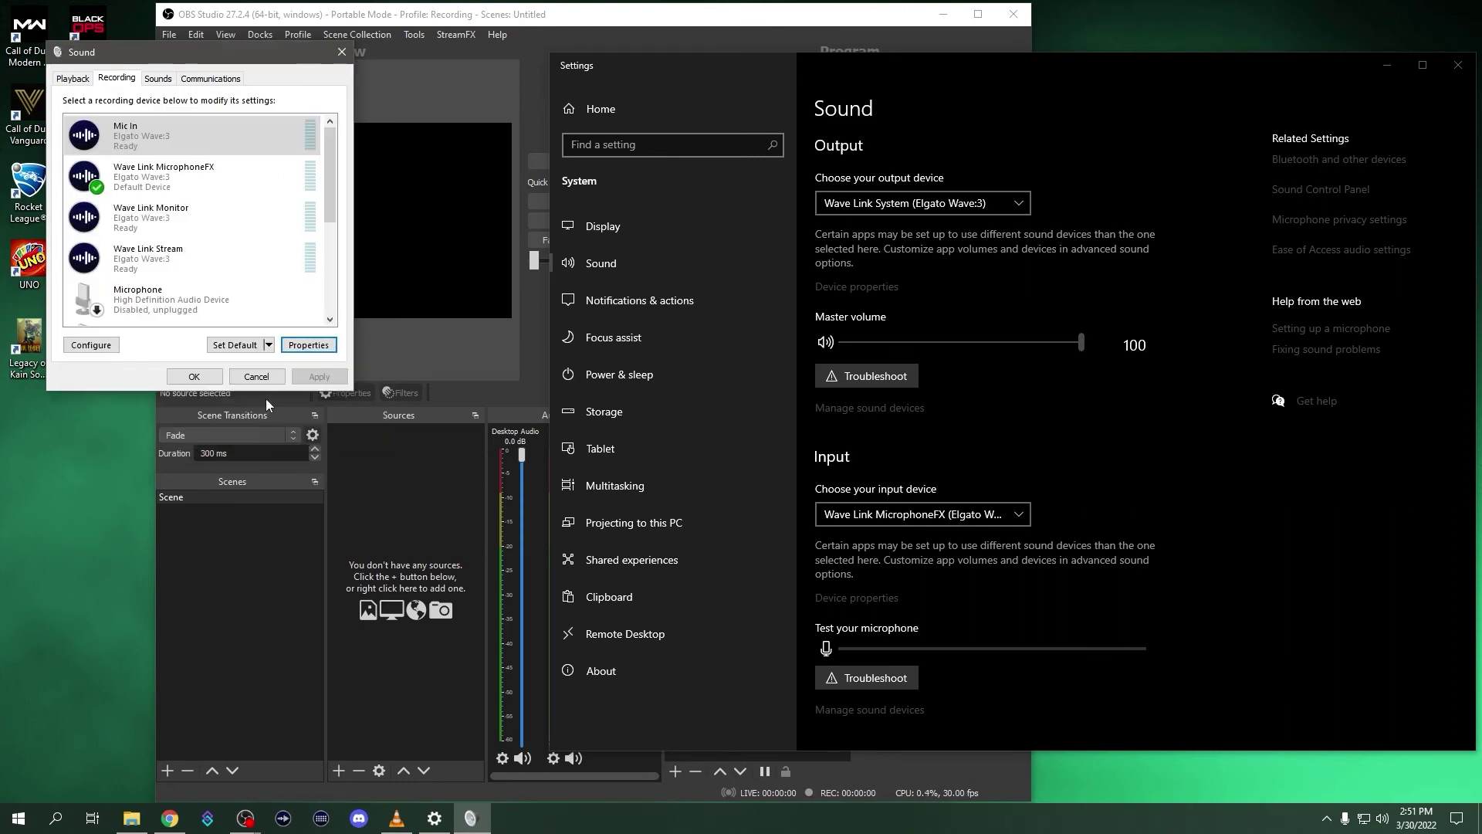
click(209, 377)
click(1458, 65)
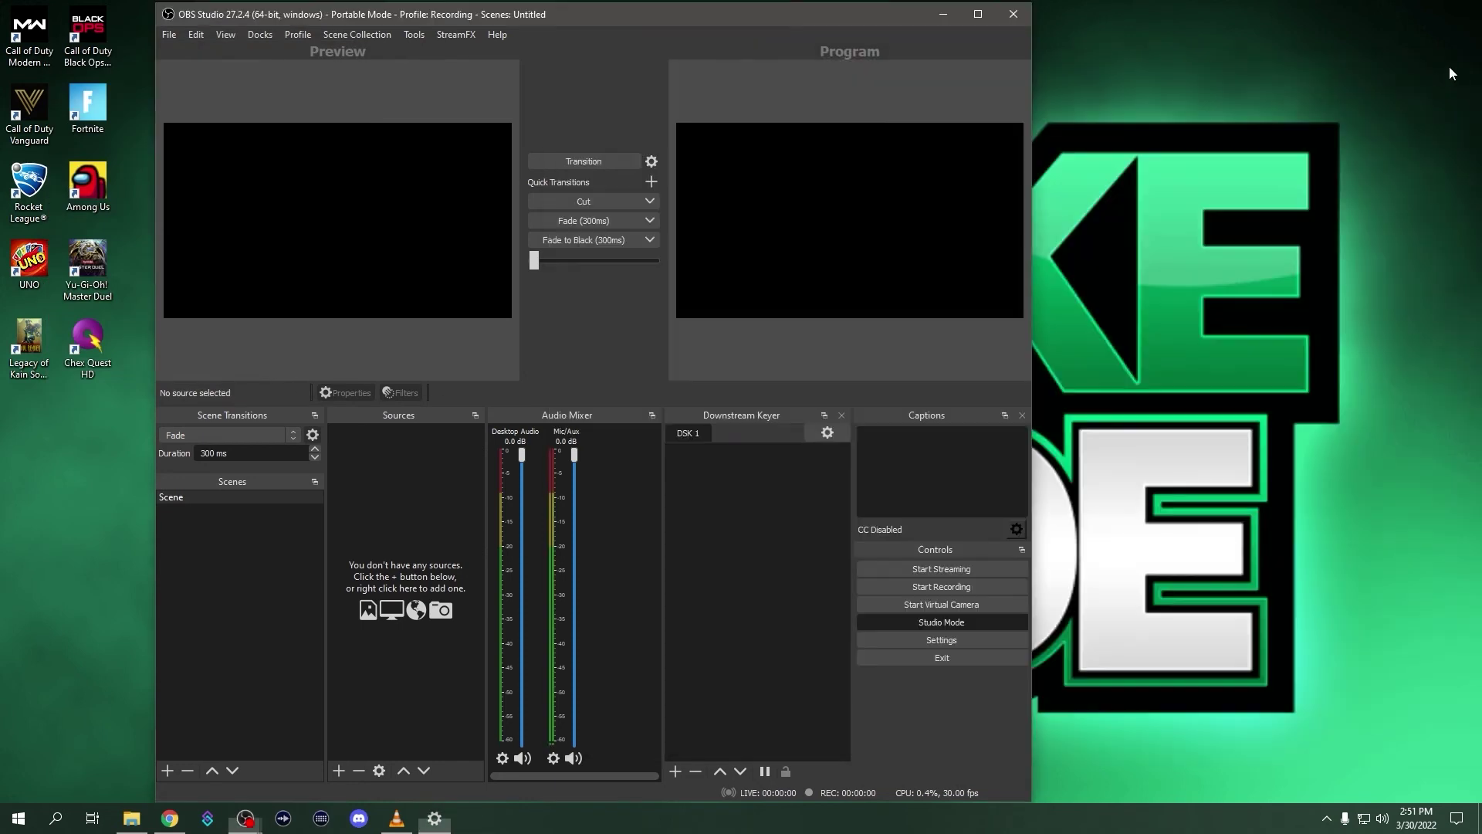
Step: Maximize OBS, reopen Advanced Audio Properties via the Mic/Aux gear, and set Desktop Audio to Monitor and Output
click(978, 14)
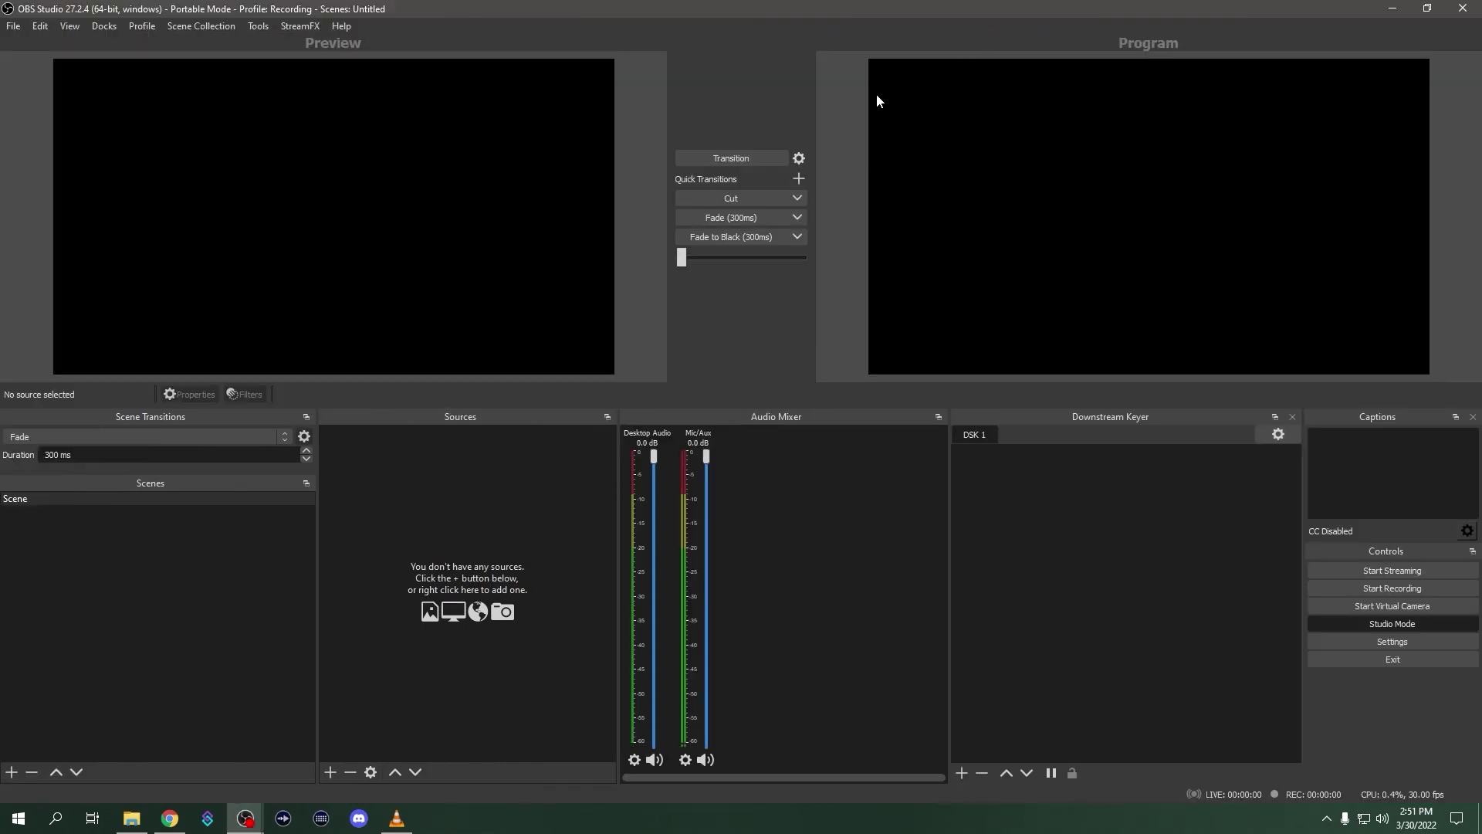
key(F11)
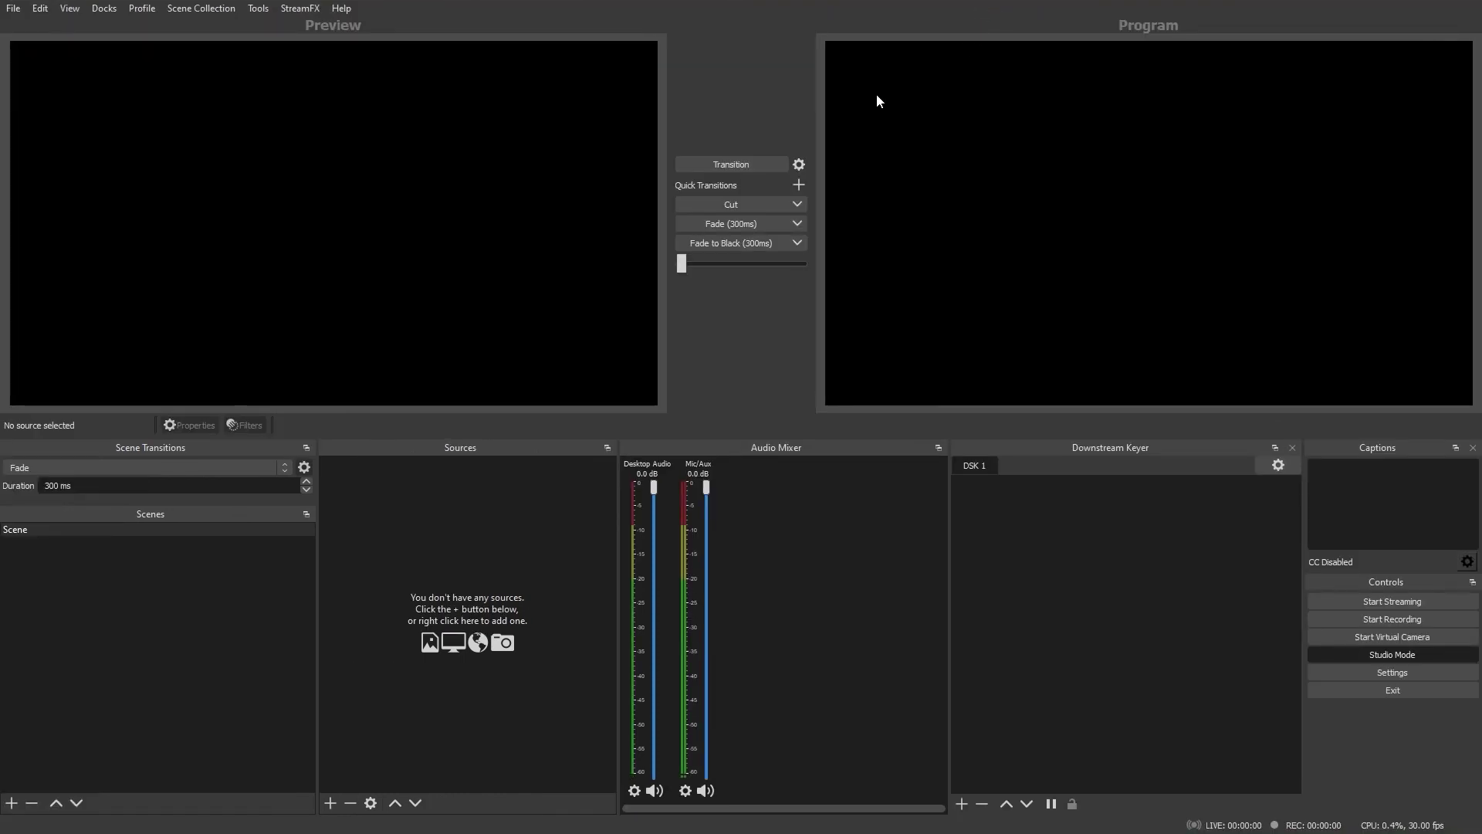
click(686, 791)
click(716, 778)
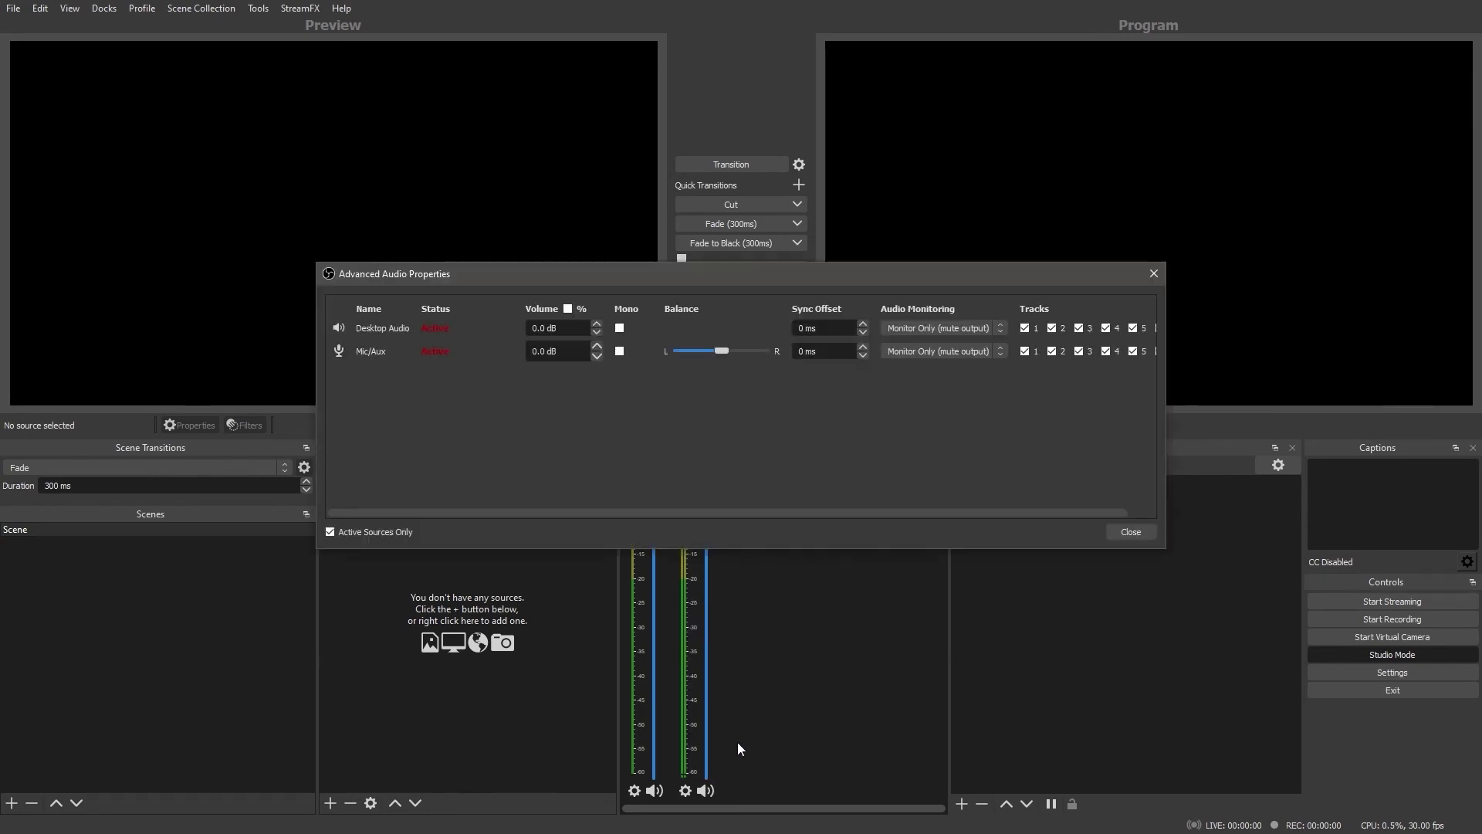
click(942, 359)
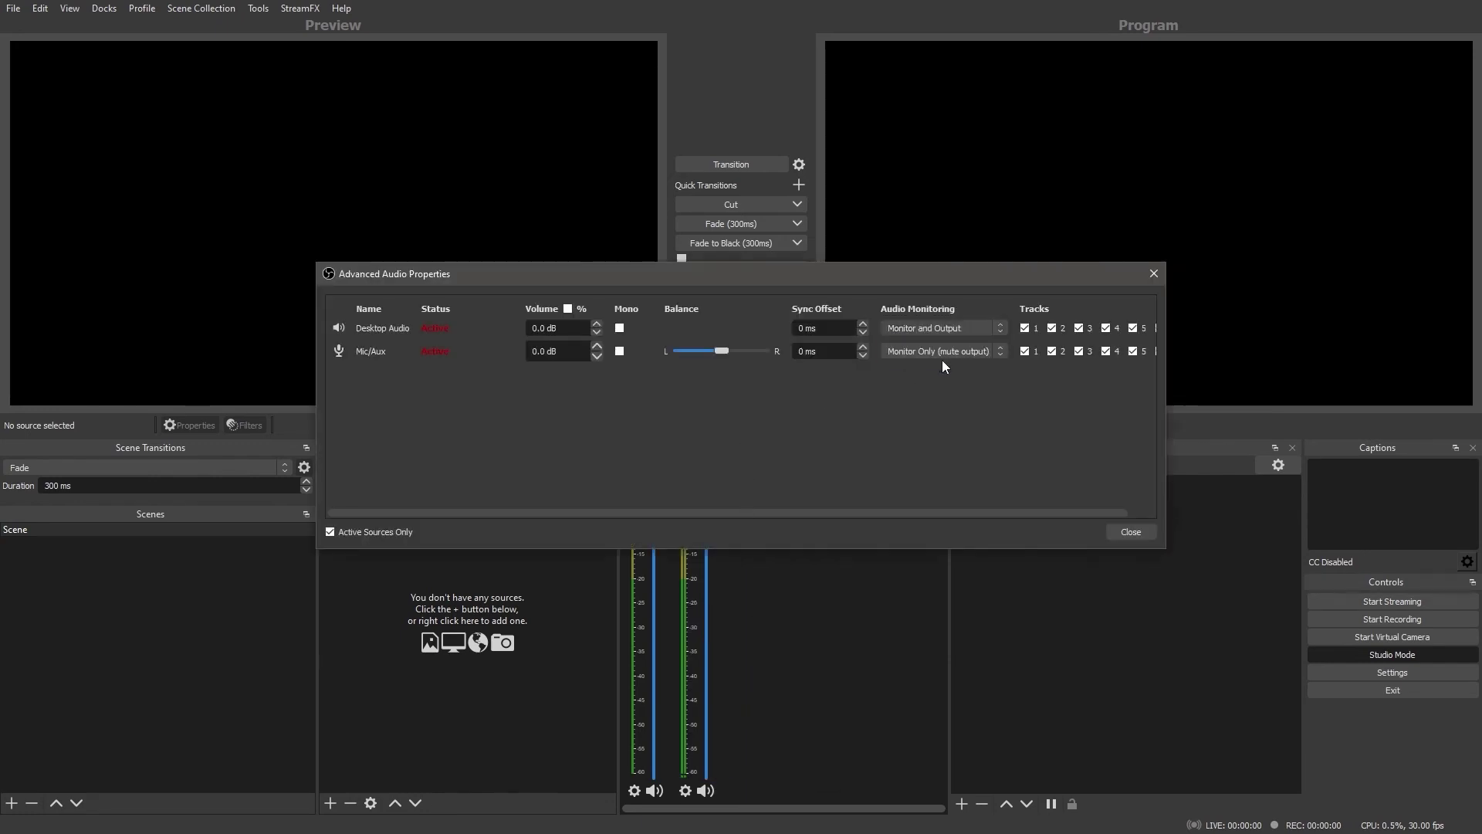